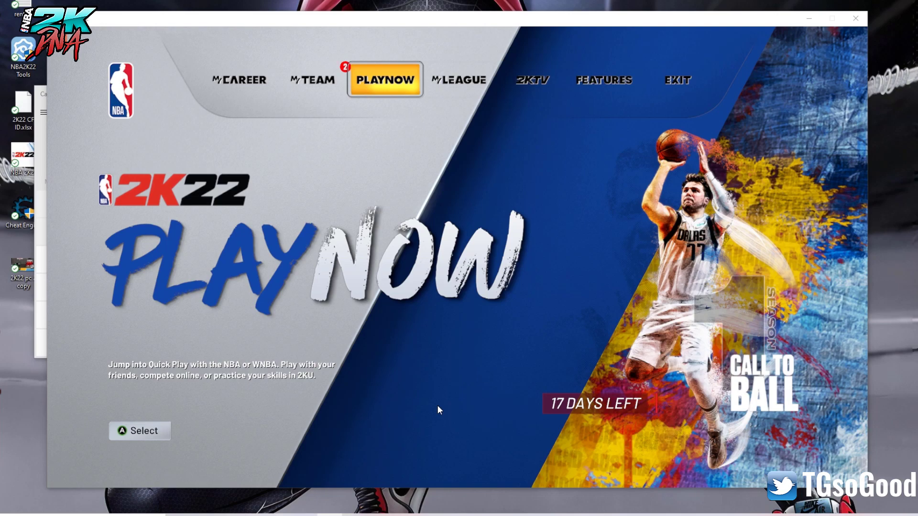
Step: Preview the 2KTV and MyLEAGUE sections of the main menu, returning to Play Now
{"action": "key", "text": "Right"}
{"action": "key", "text": "Right"}
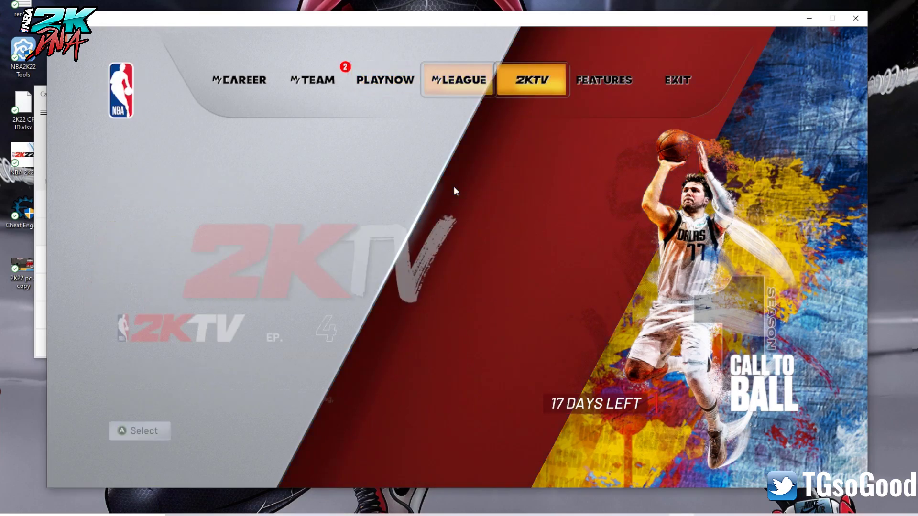
{"action": "key", "text": "Left"}
{"action": "key", "text": "Left"}
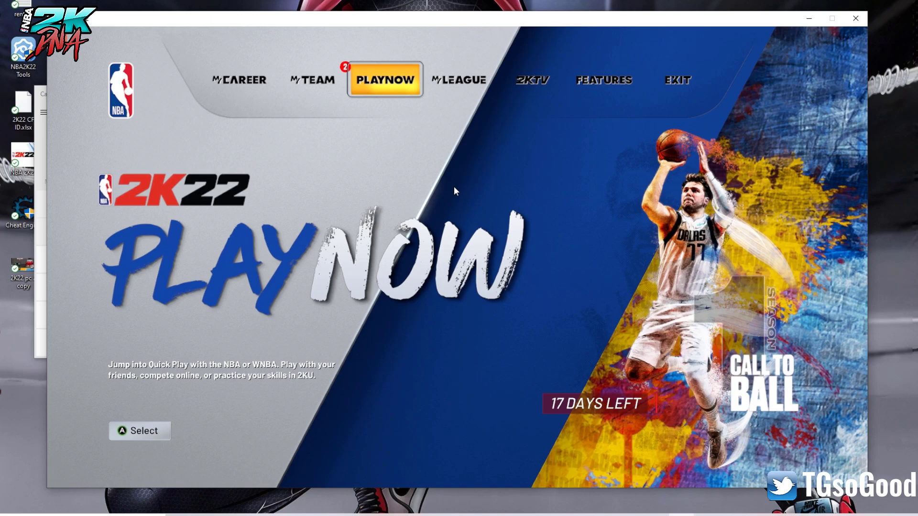
{"action": "key", "text": "Right"}
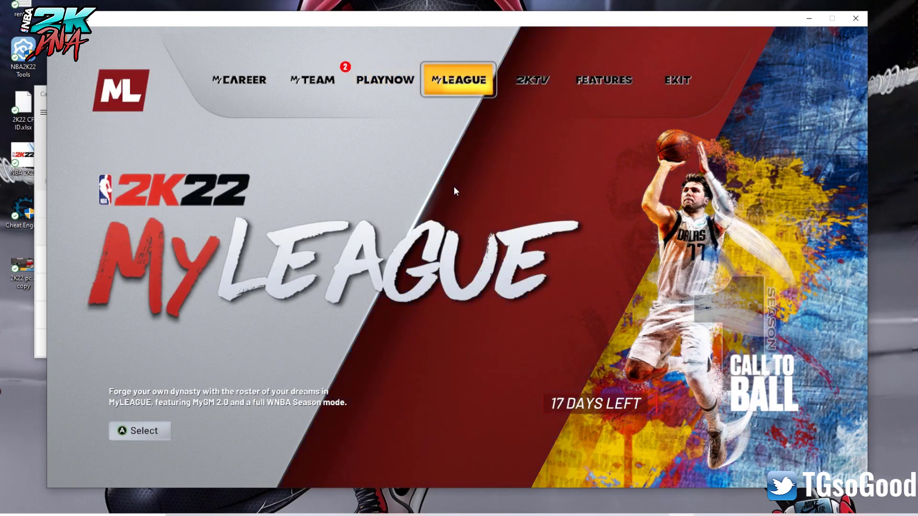
{"action": "key", "text": "Left"}
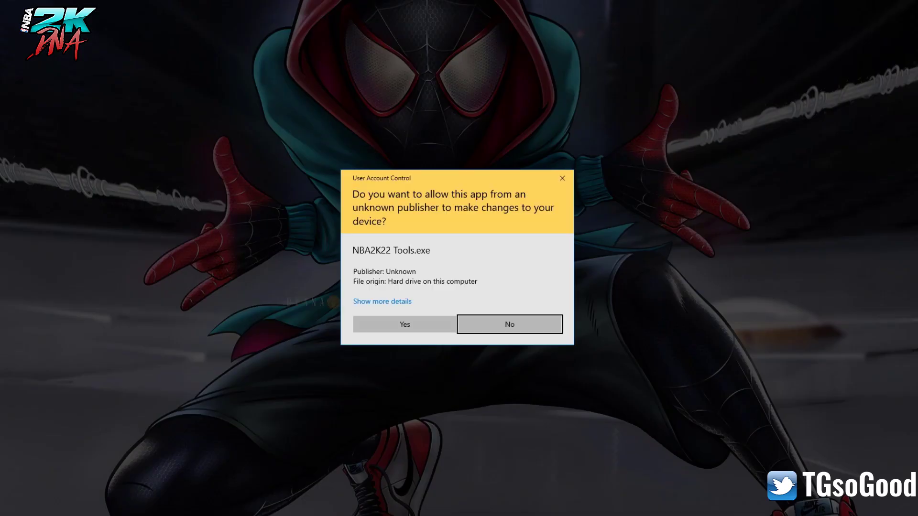
Step: Approve NBA2K Tools' launch, dismiss its update notice, and return to the game's main menu
{"action": "left_click", "coordinate": [404, 324]}
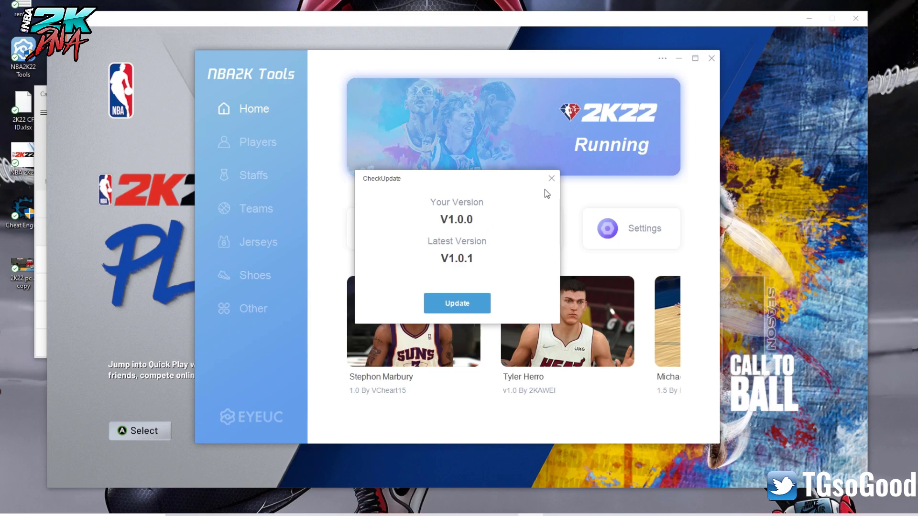
{"action": "left_click", "coordinate": [554, 181]}
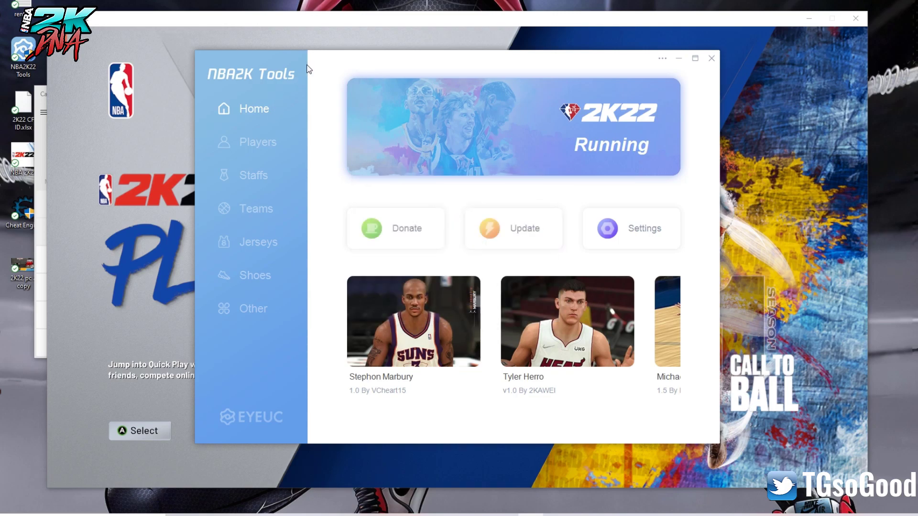
{"action": "left_click", "coordinate": [329, 42]}
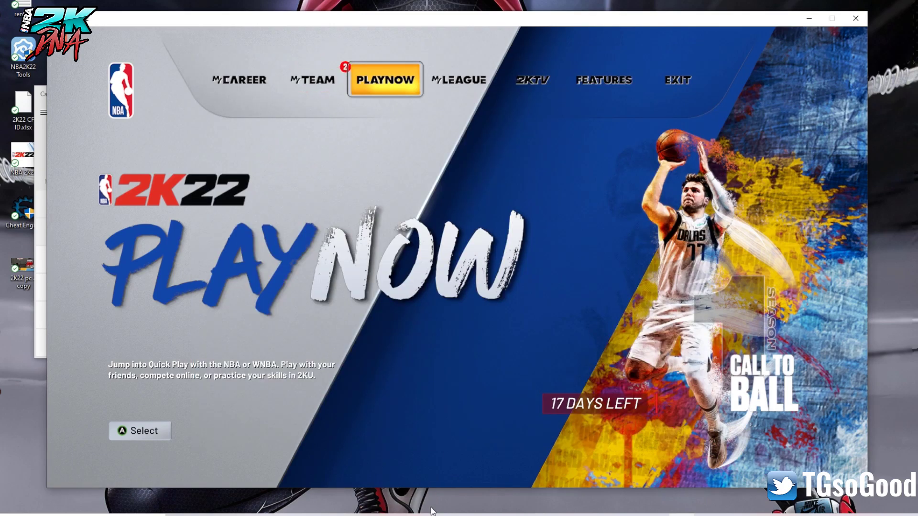
{"action": "left_click", "coordinate": [531, 514]}
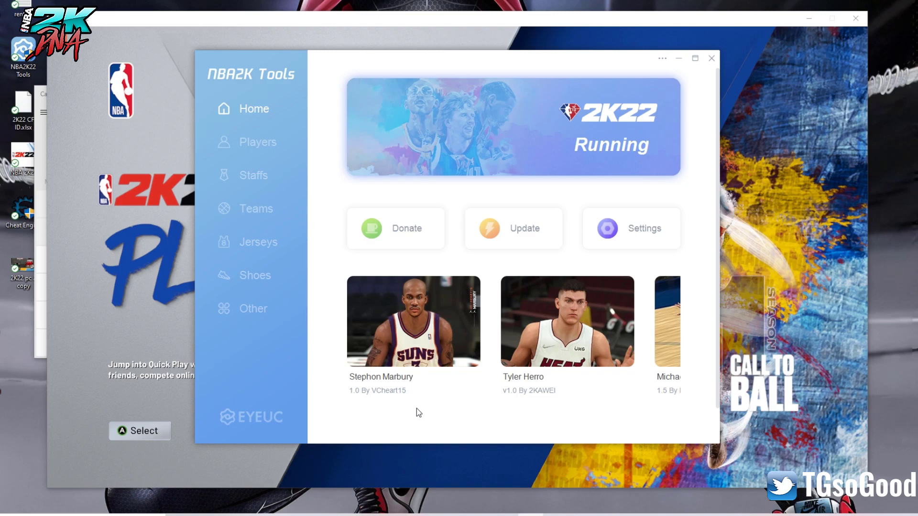
{"action": "left_click", "coordinate": [161, 144]}
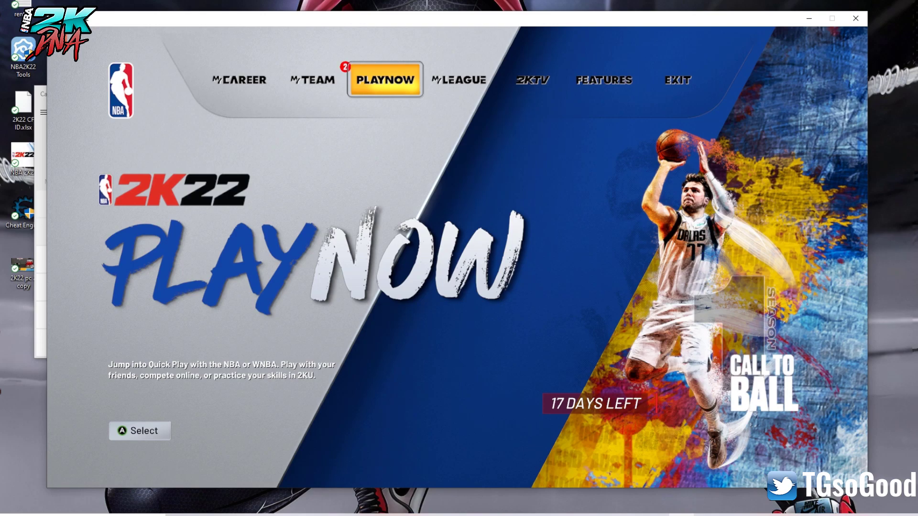
Step: From Play Now, open the Blacktop game mode
{"action": "key", "text": "Left"}
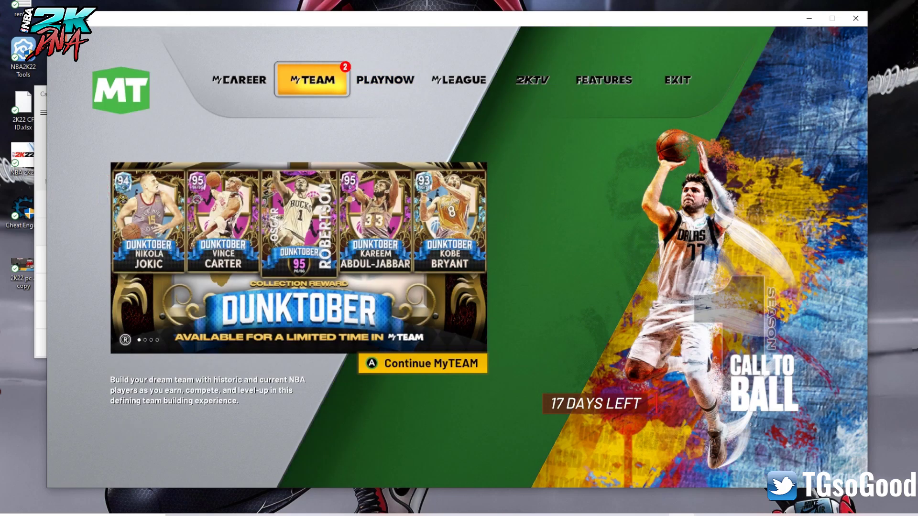
{"action": "key", "text": "Right"}
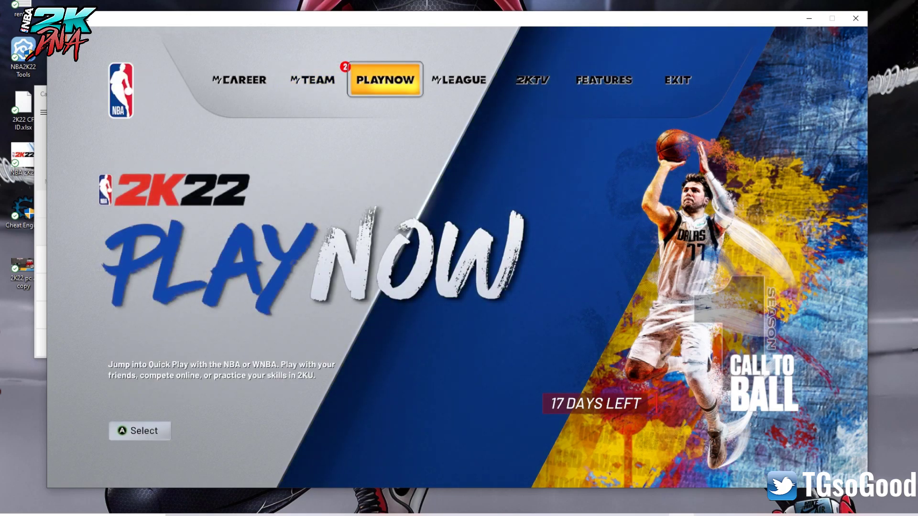
{"action": "key", "text": "Return"}
{"action": "key", "text": "Right"}
{"action": "key", "text": "Right"}
{"action": "key", "text": "Right"}
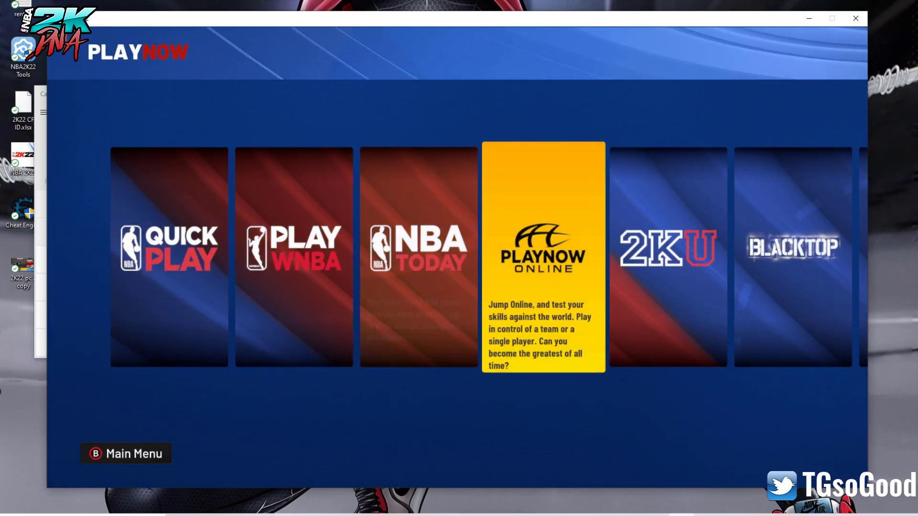
{"action": "key", "text": "Right"}
{"action": "key", "text": "Right"}
{"action": "key", "text": "Return"}
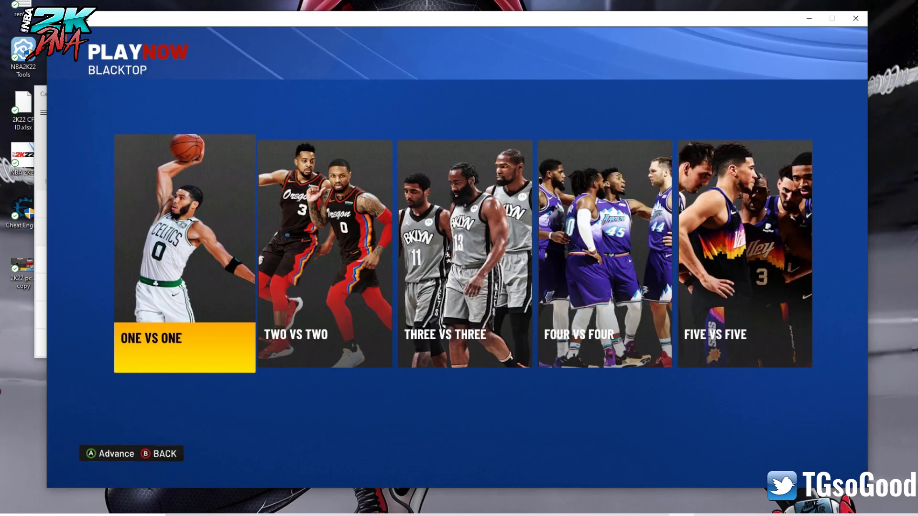
Step: Start a One vs One Blacktop game with Joel Embiid of the 76ers
{"action": "key", "text": "Right"}
{"action": "key", "text": "Left"}
{"action": "key", "text": "Return"}
{"action": "key", "text": "Right"}
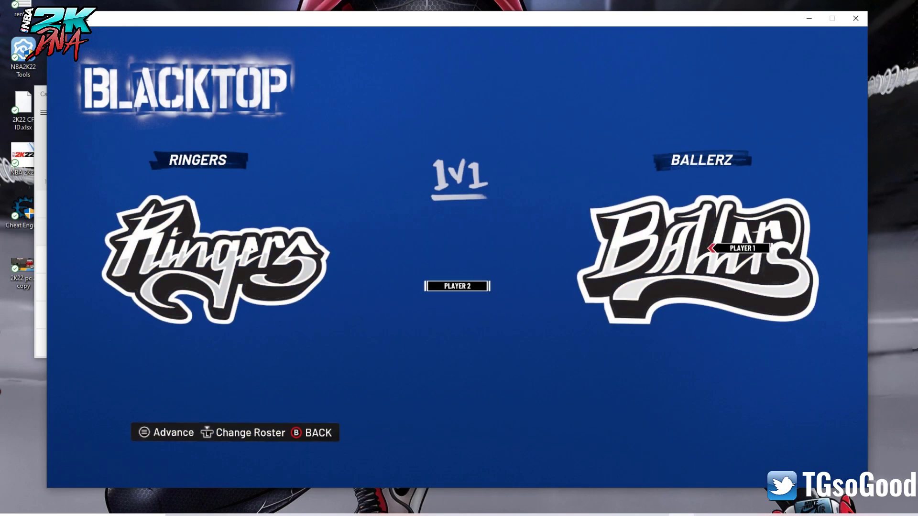
{"action": "key", "text": "Return"}
{"action": "key", "text": "Return"}
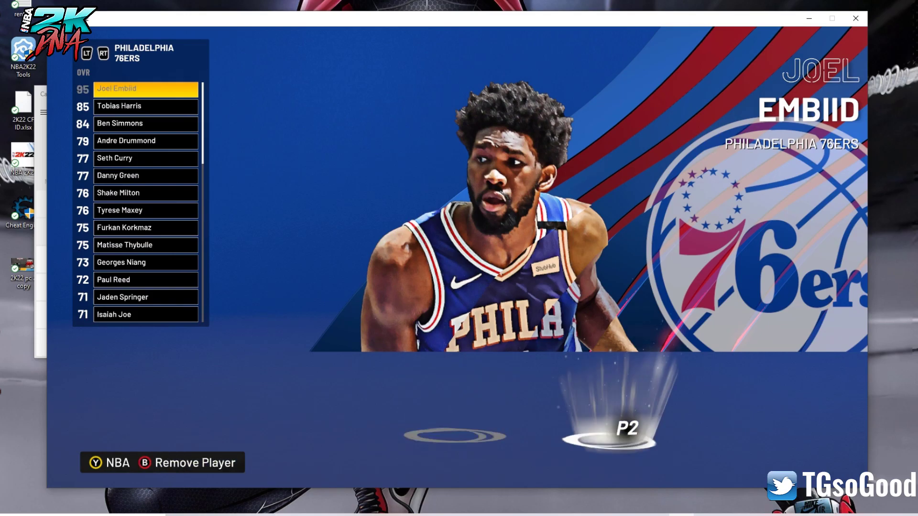
{"action": "key", "text": "Return"}
{"action": "key", "text": "Return"}
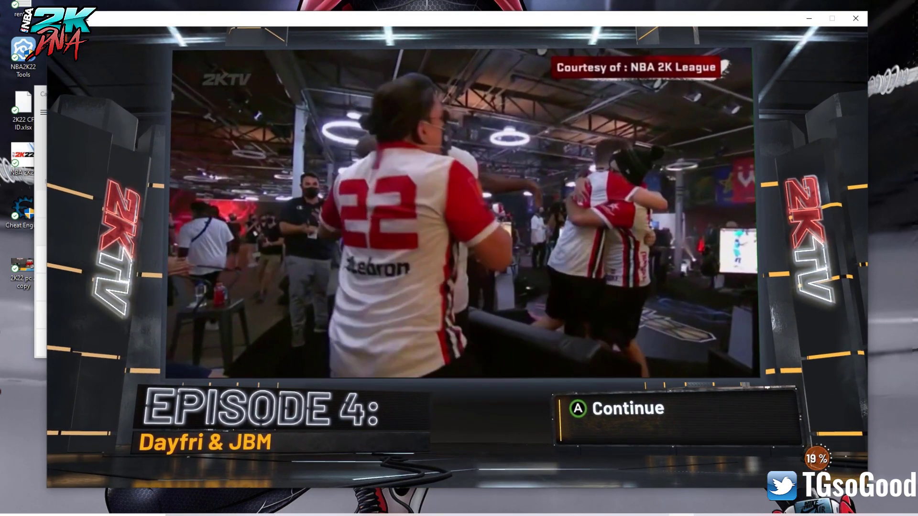
{"action": "key", "text": "Return"}
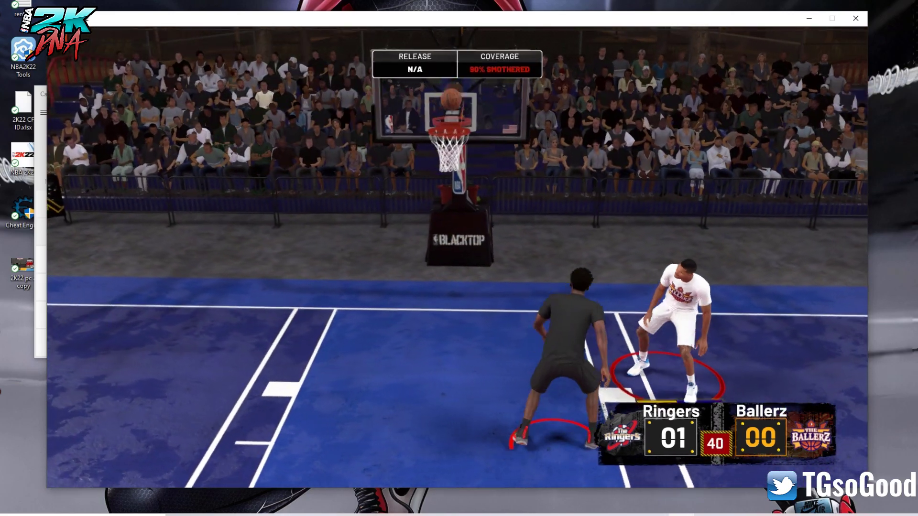
Step: Play the Blacktop 1v1 game on the blue arena court, then pause it
{"action": "key", "text": "Escape"}
Step: Quit the Blacktop game back to the Play Now mode selection
{"action": "key", "text": "Return"}
{"action": "key", "text": "Escape"}
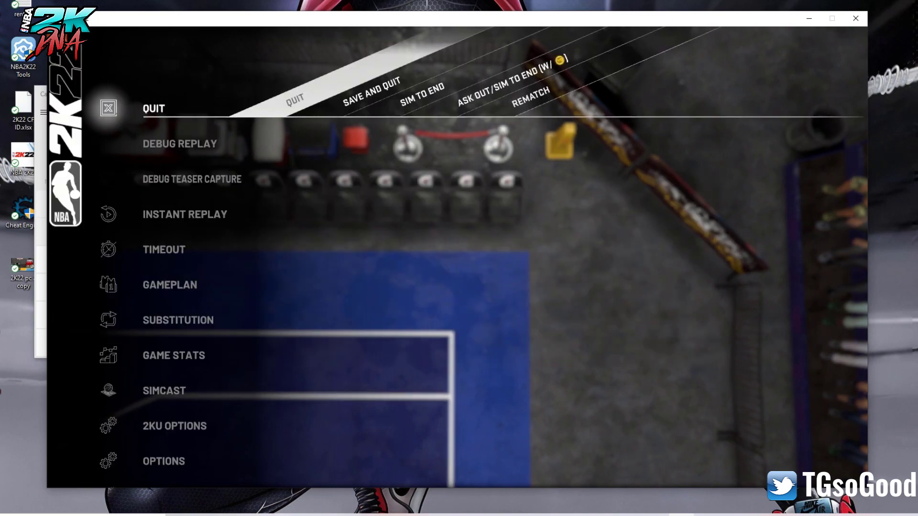
{"action": "key", "text": "Return"}
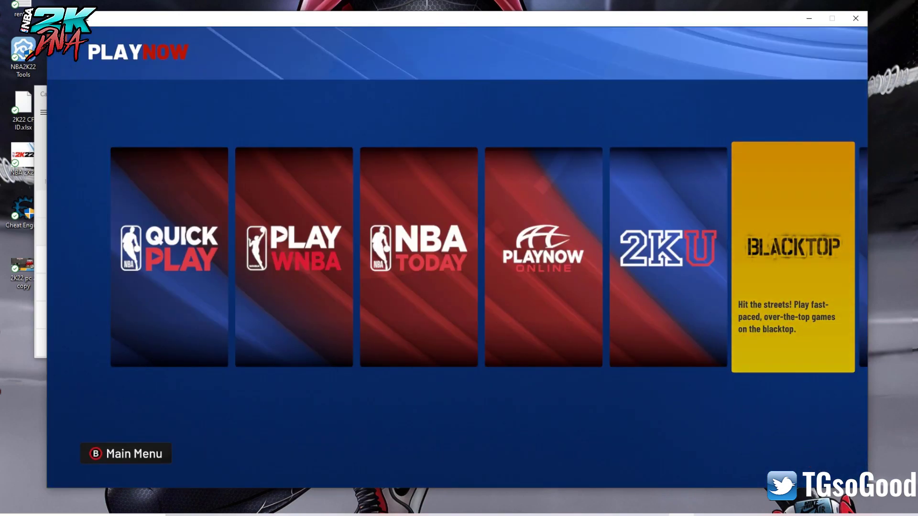
Step: Close the Calculator and bring the NBA2K Tools window to the front
{"action": "left_click", "coordinate": [36, 137]}
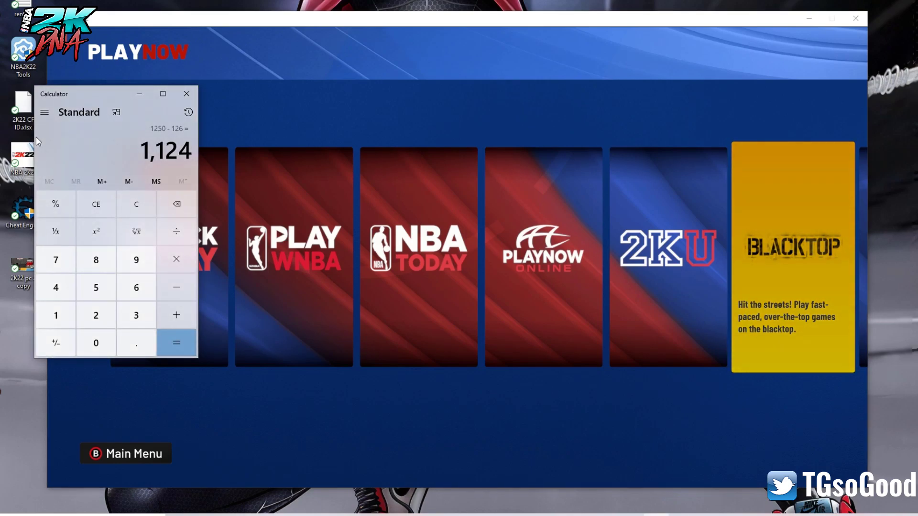
{"action": "left_click", "coordinate": [184, 98]}
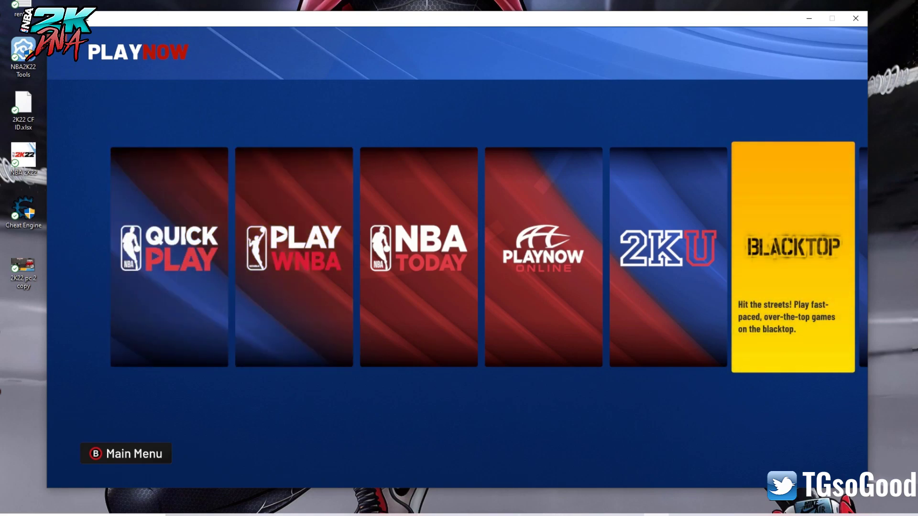
{"action": "left_click", "coordinate": [530, 515]}
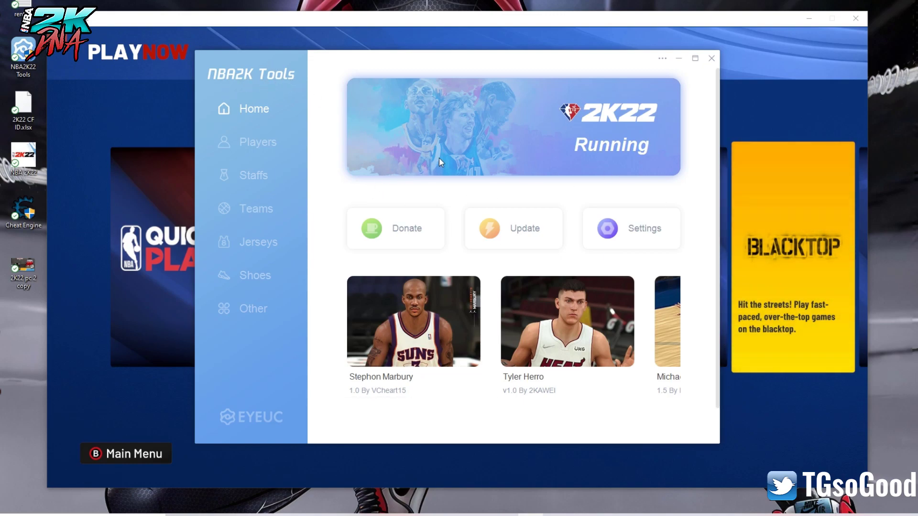
Step: Filter the team list to the Other category and edit the Ringers team (ID 603, RGR)
{"action": "left_click", "coordinate": [253, 209]}
{"action": "left_click", "coordinate": [371, 95]}
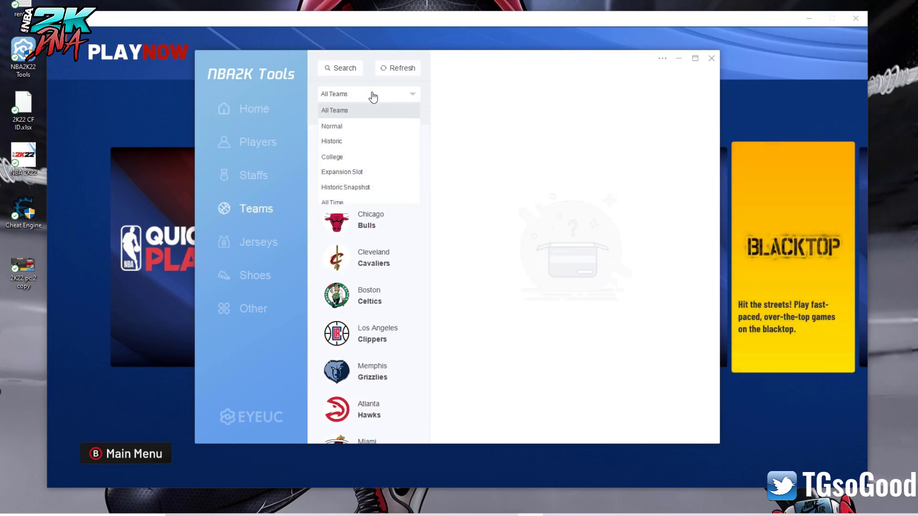
{"action": "scroll", "coordinate": [394, 125], "scroll_direction": "down", "scroll_amount": 2}
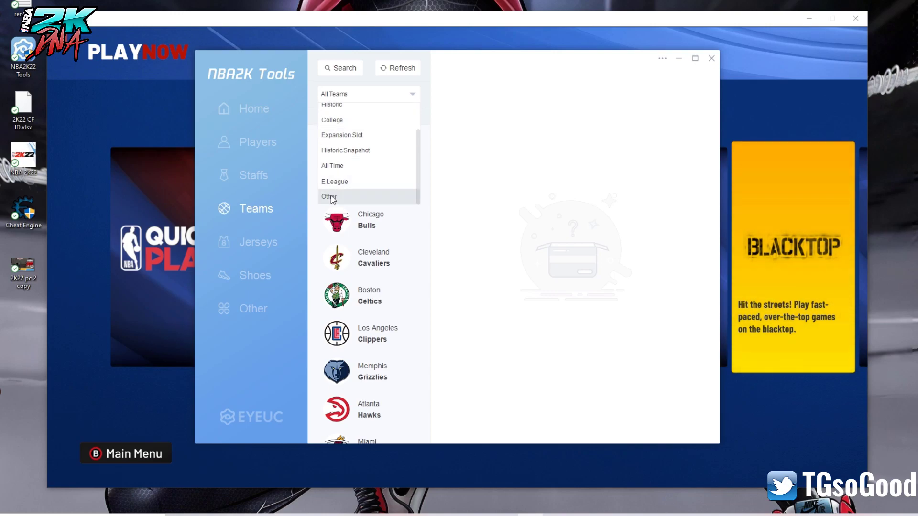
{"action": "left_click", "coordinate": [387, 196]}
{"action": "scroll", "coordinate": [370, 325], "scroll_direction": "down", "scroll_amount": 3}
{"action": "scroll", "coordinate": [371, 325], "scroll_direction": "up", "scroll_amount": 2}
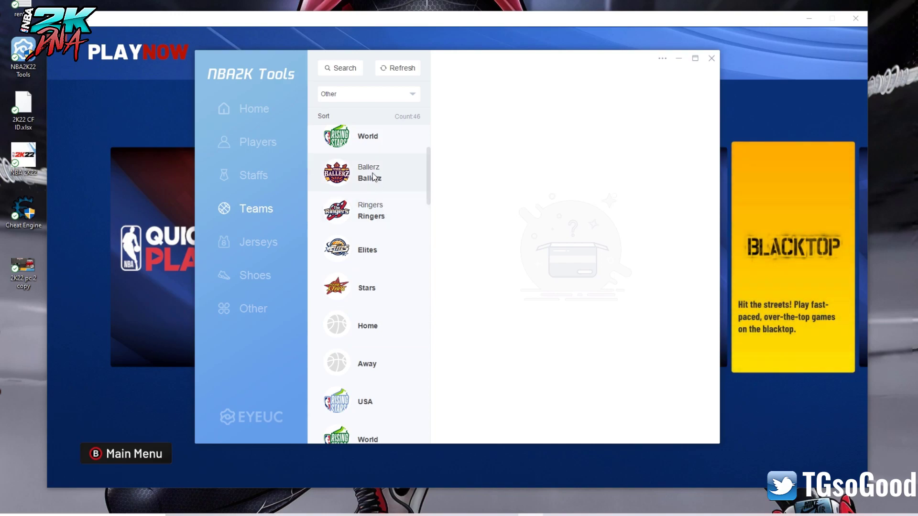
{"action": "left_click", "coordinate": [382, 213]}
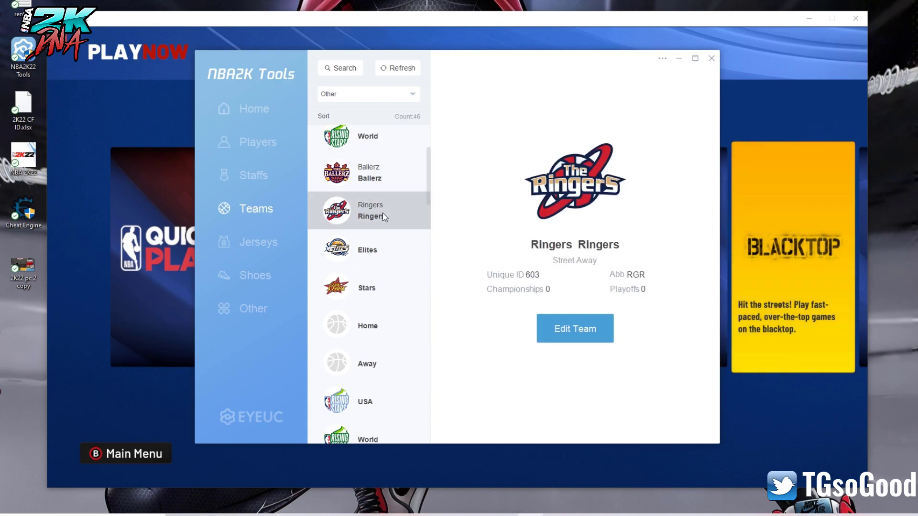
{"action": "left_click", "coordinate": [575, 329]}
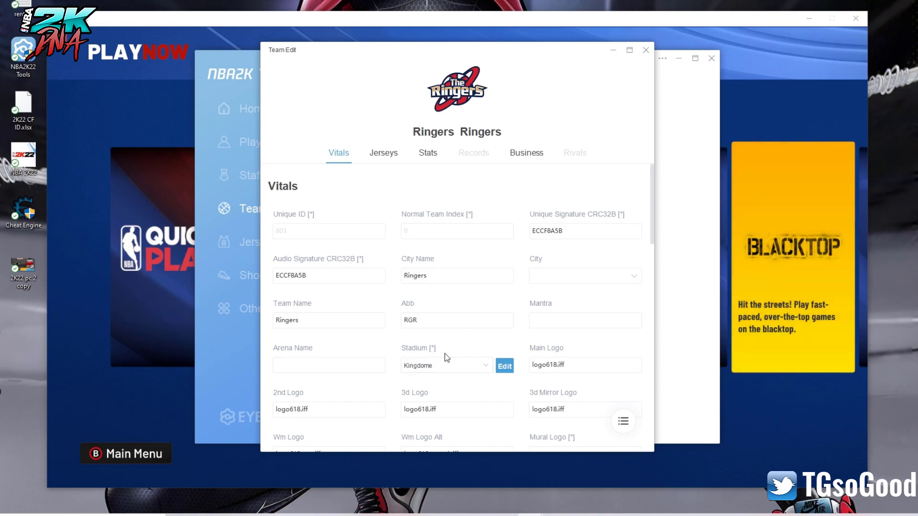
Step: Keep Kingdome as the Ringers' stadium and open it for editing (ID 104, arena s616)
{"action": "left_click", "coordinate": [485, 368]}
{"action": "left_click", "coordinate": [485, 368]}
{"action": "left_click", "coordinate": [486, 368]}
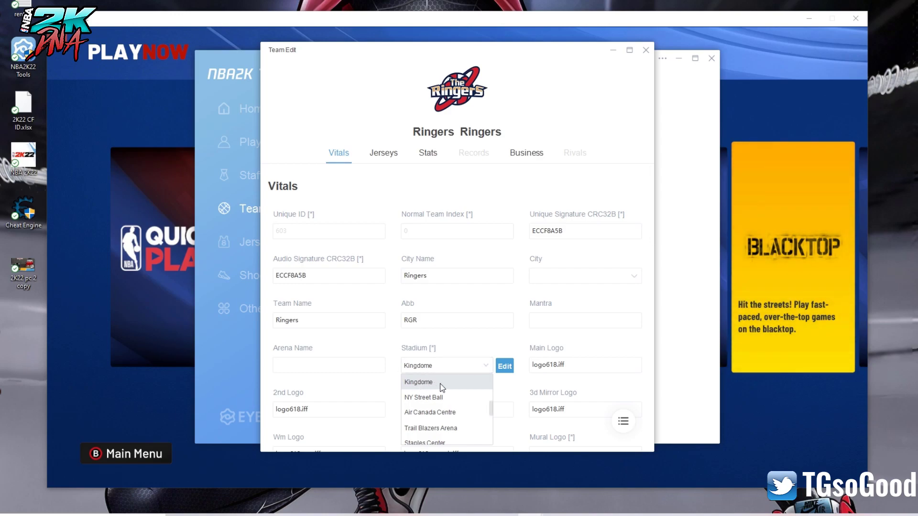
{"action": "left_click", "coordinate": [506, 369]}
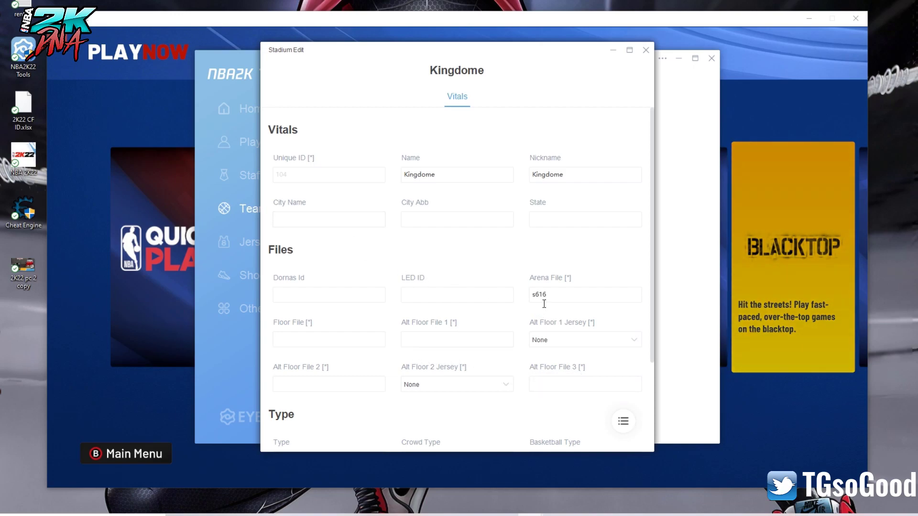
{"action": "left_click", "coordinate": [560, 297]}
Step: Change Kingdome's Arena File from s616 to s906 and set its Floor File to f906
{"action": "left_click_drag", "start_coordinate": [548, 296], "coordinate": [522, 301]}
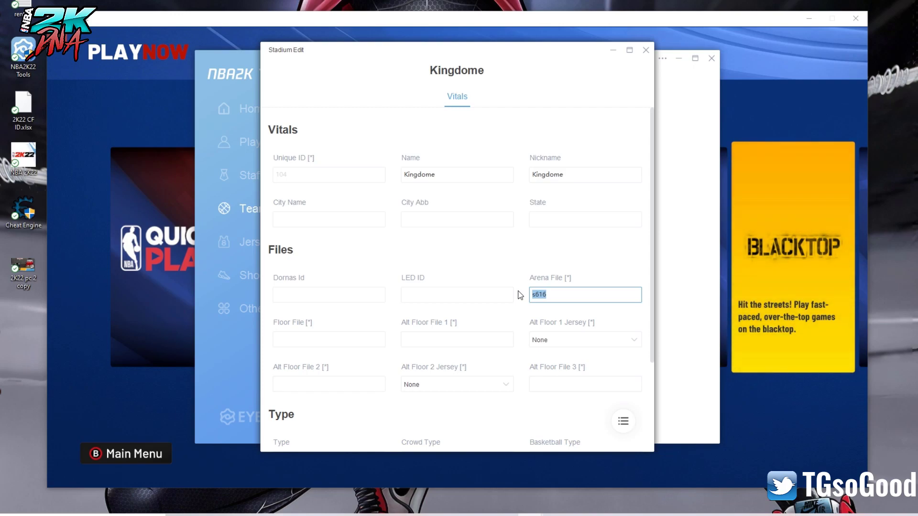
{"action": "type", "text": "s906"}
{"action": "left_click", "coordinate": [529, 308]}
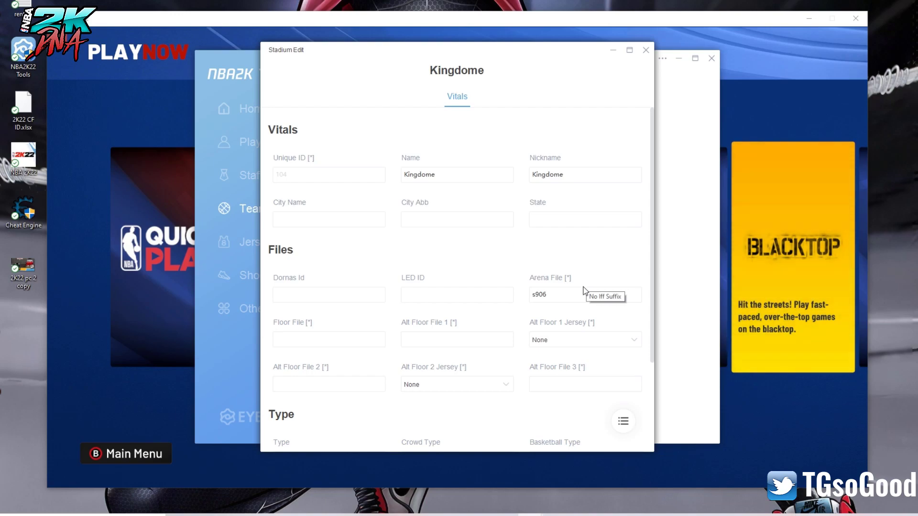
{"action": "left_click", "coordinate": [546, 296]}
{"action": "left_click", "coordinate": [322, 345]}
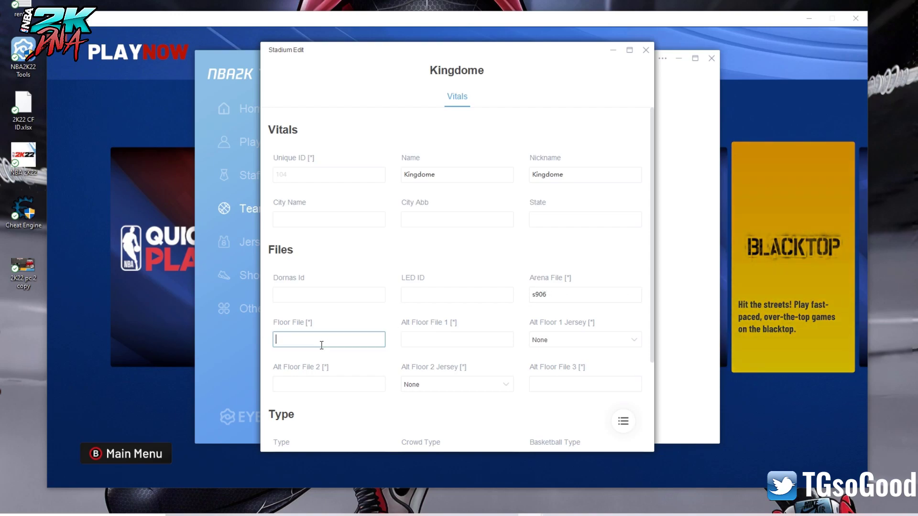
{"action": "type", "text": "f906"}
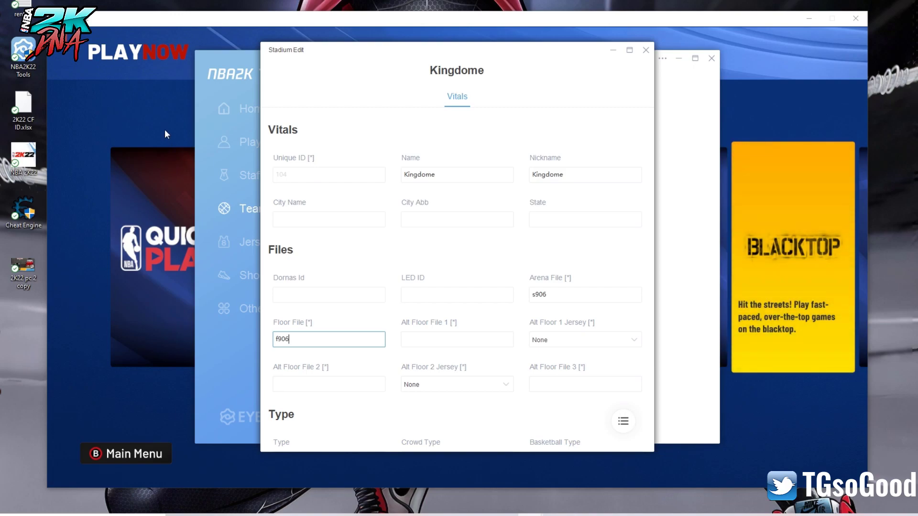
Step: In the game, open the Blacktop Three vs Three Ringers versus Ballerz matchup
{"action": "left_click", "coordinate": [755, 97]}
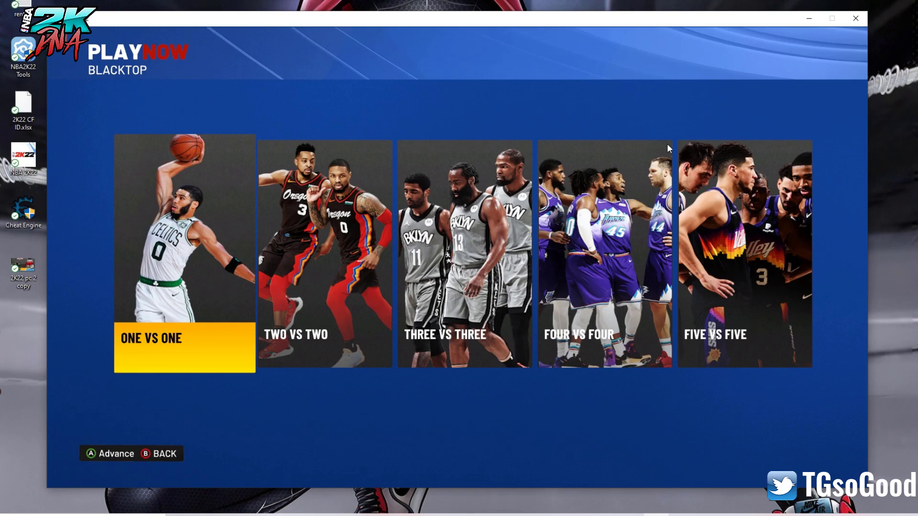
{"action": "key", "text": "Right"}
{"action": "key", "text": "Right"}
{"action": "key", "text": "Return"}
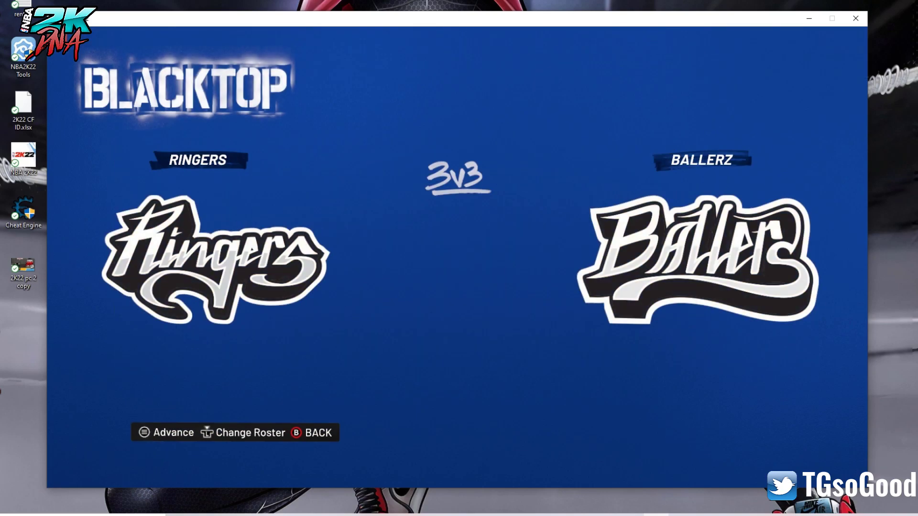